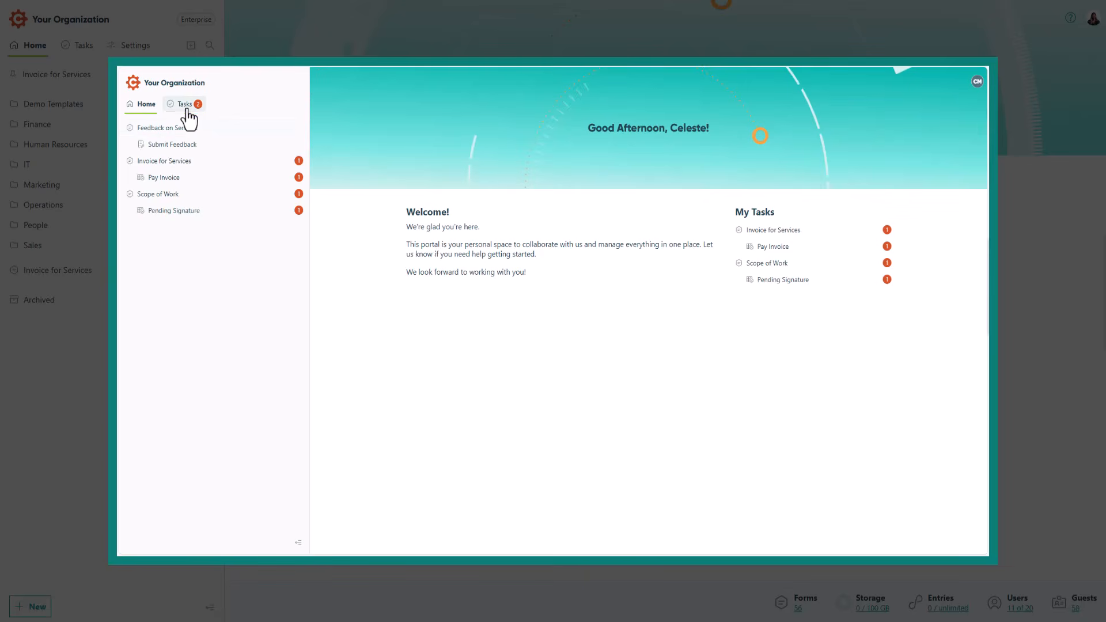
click(185, 107)
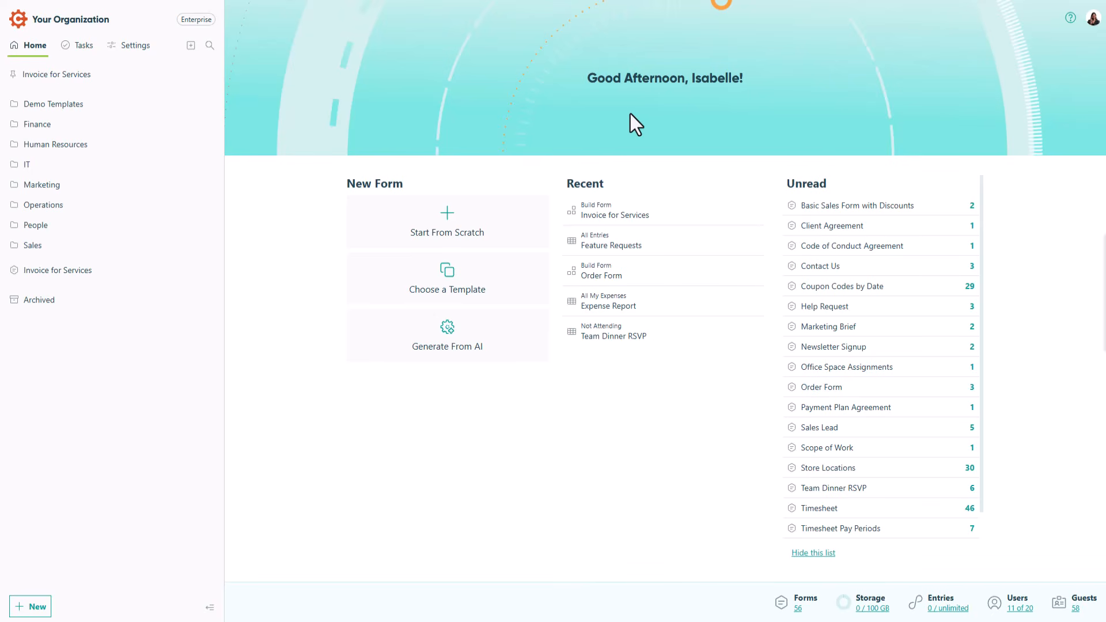
Open the Invoice for Services form in the builder and review the settings of its Customer Email and Customer person fields.
click(179, 74)
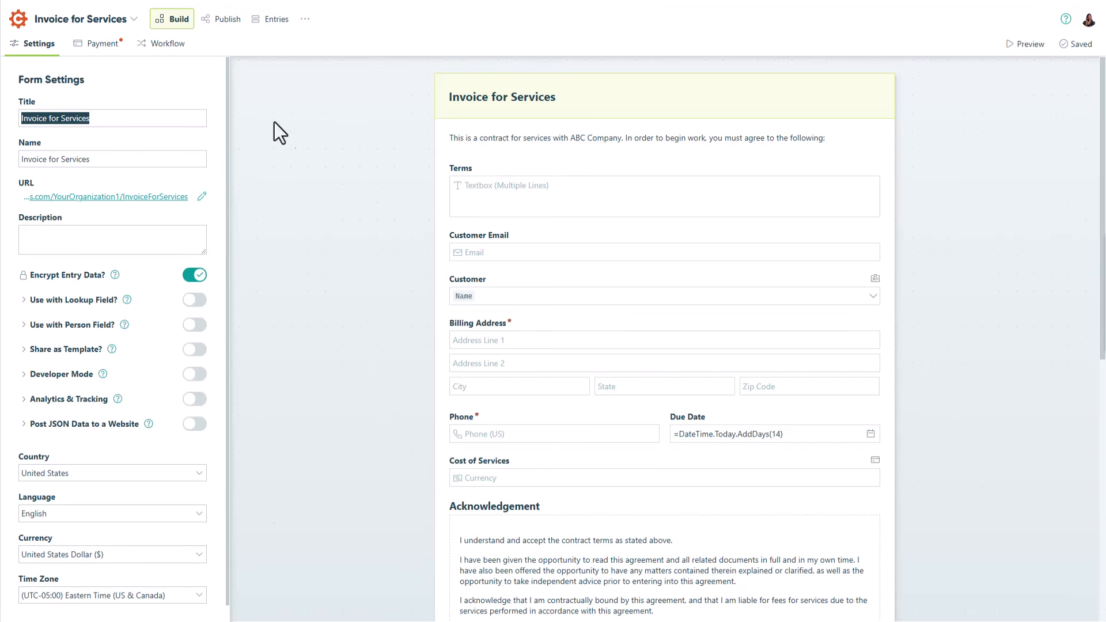
click(496, 248)
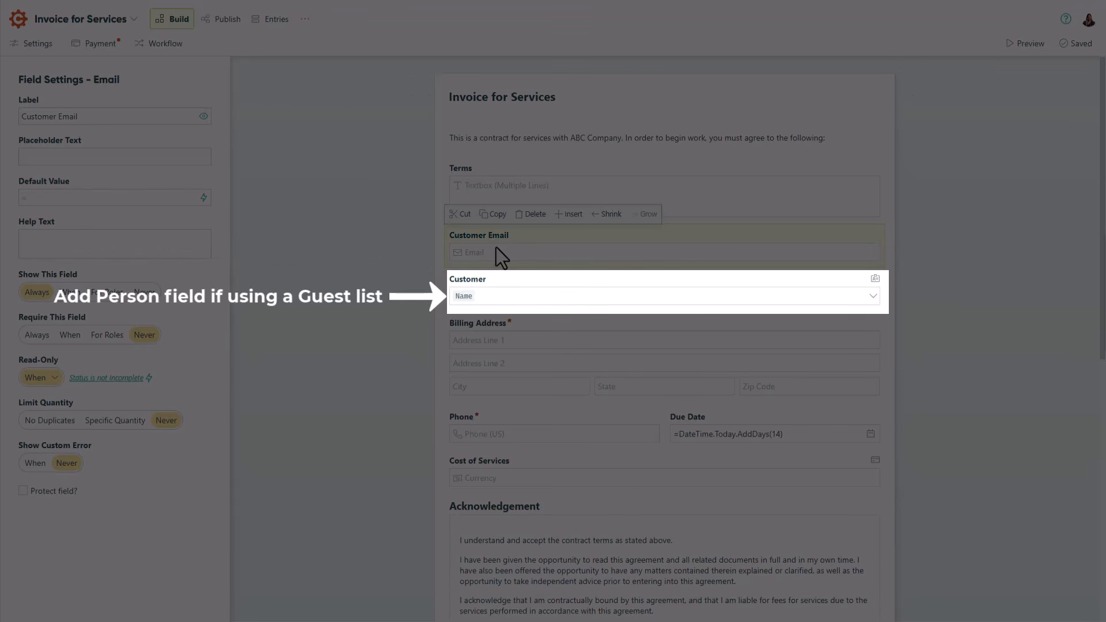
click(502, 304)
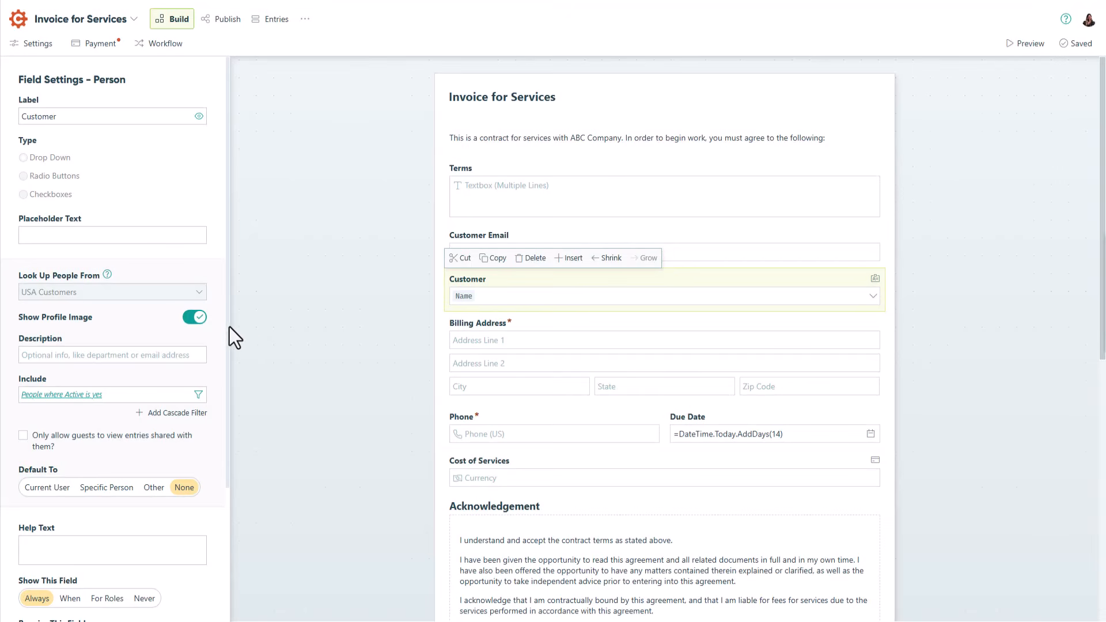
drag(229, 327, 224, 468)
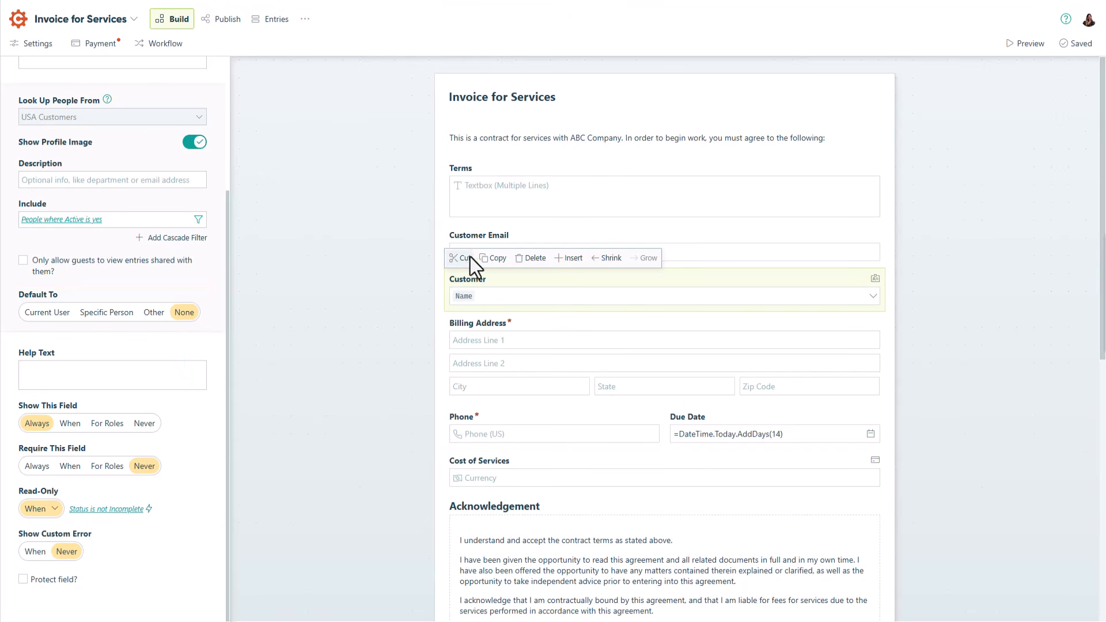
Delete the Customer Email field from the form and open the Due Date field's settings.
click(482, 244)
click(530, 214)
click(615, 366)
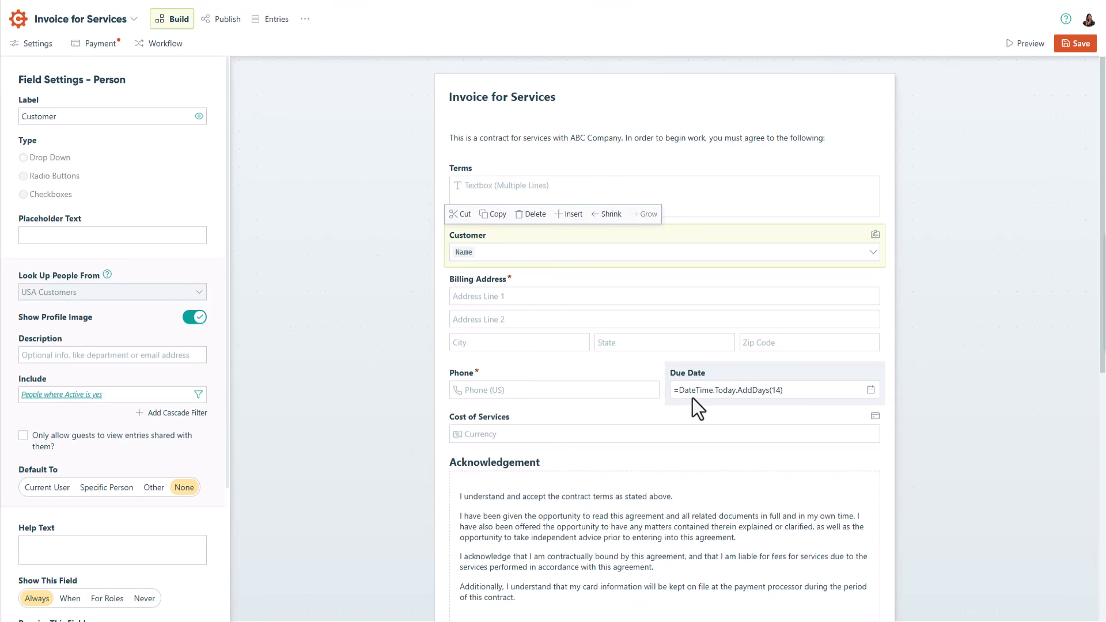
click(692, 399)
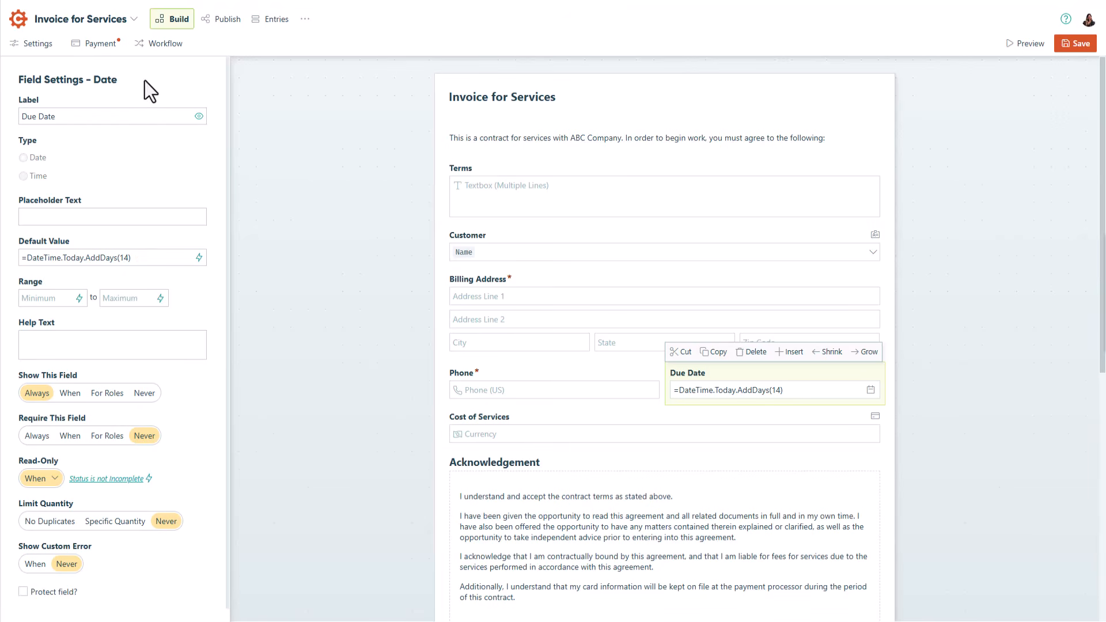
Check the Public role in the form's workflow for sharing with the Customer field, and save the role.
click(157, 45)
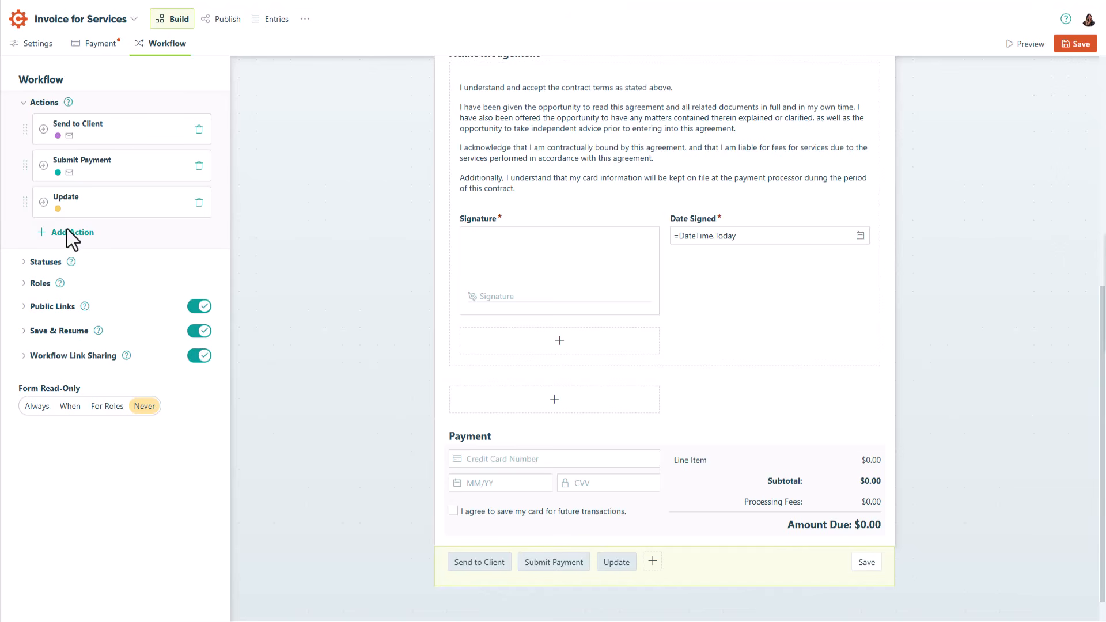
click(40, 283)
click(145, 316)
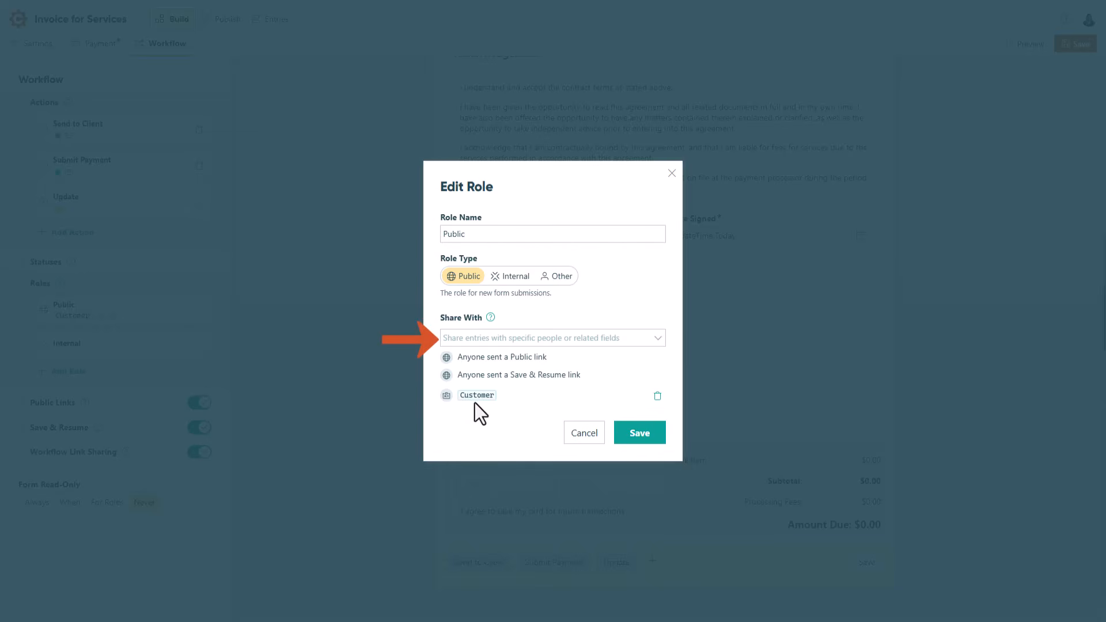
click(636, 441)
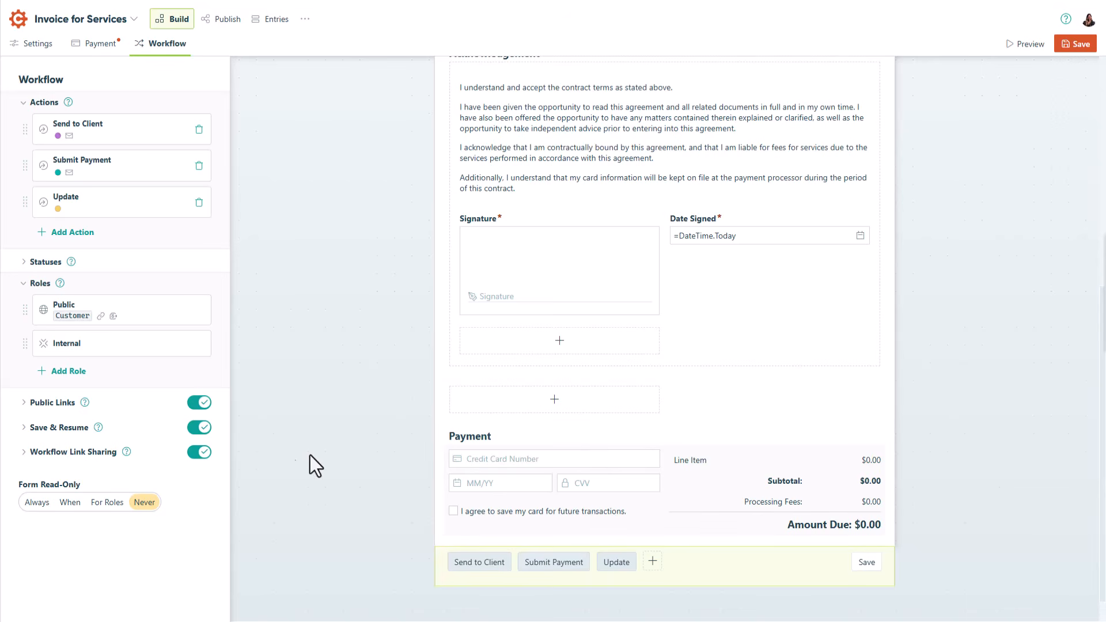
Review the form's Workflow Link Sharing settings, including Require Authentication.
click(91, 460)
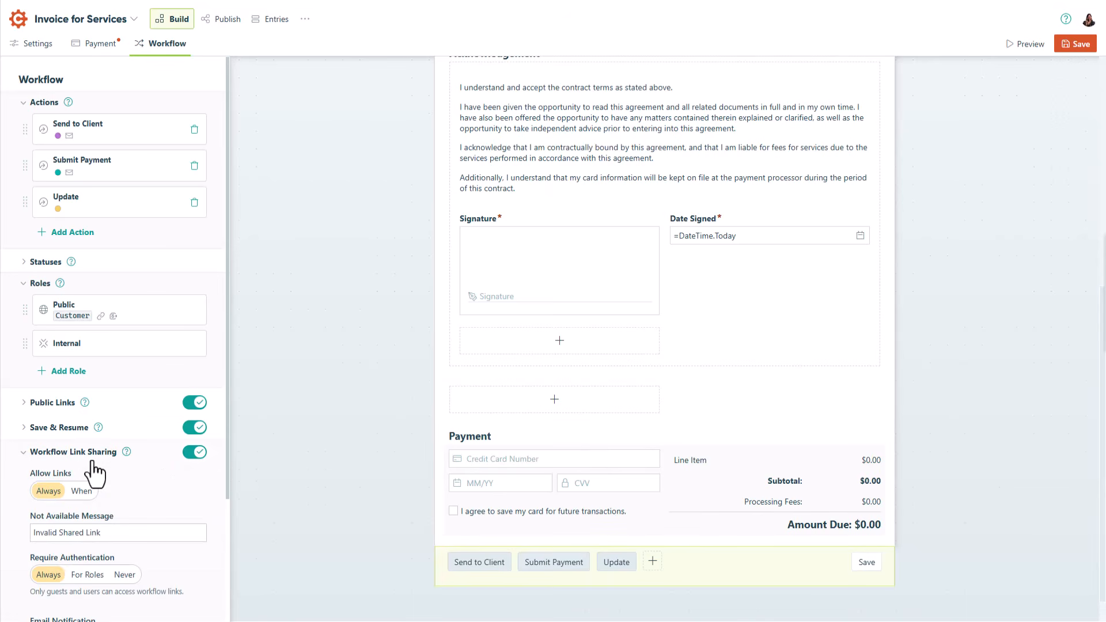
scroll(95, 473, down, 2)
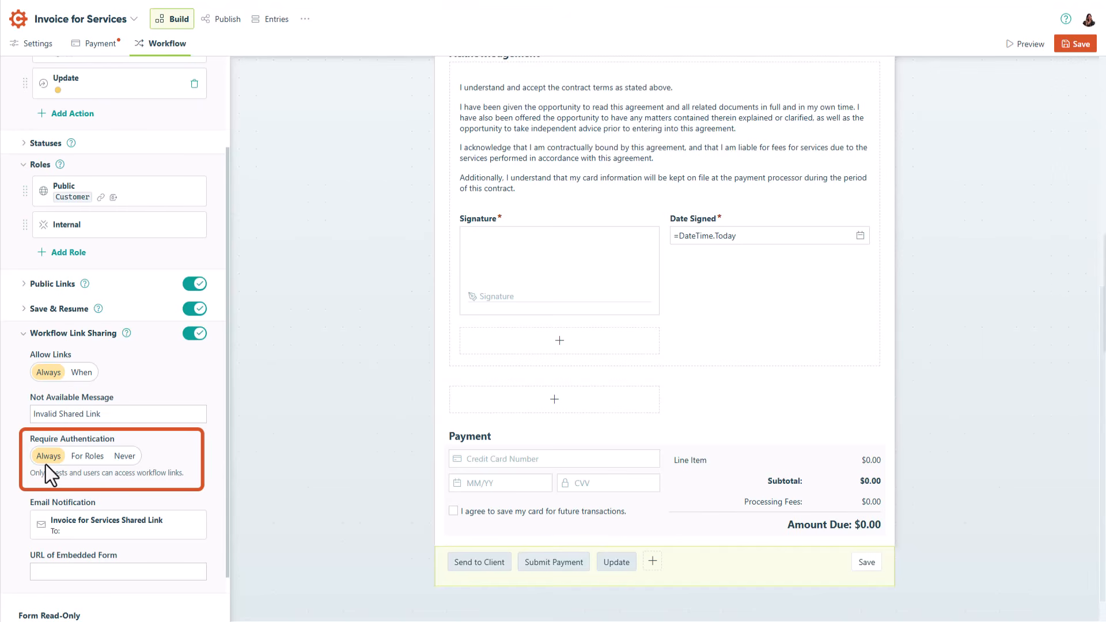
Review the email of the Send to Client action, save it, and save the form.
click(474, 562)
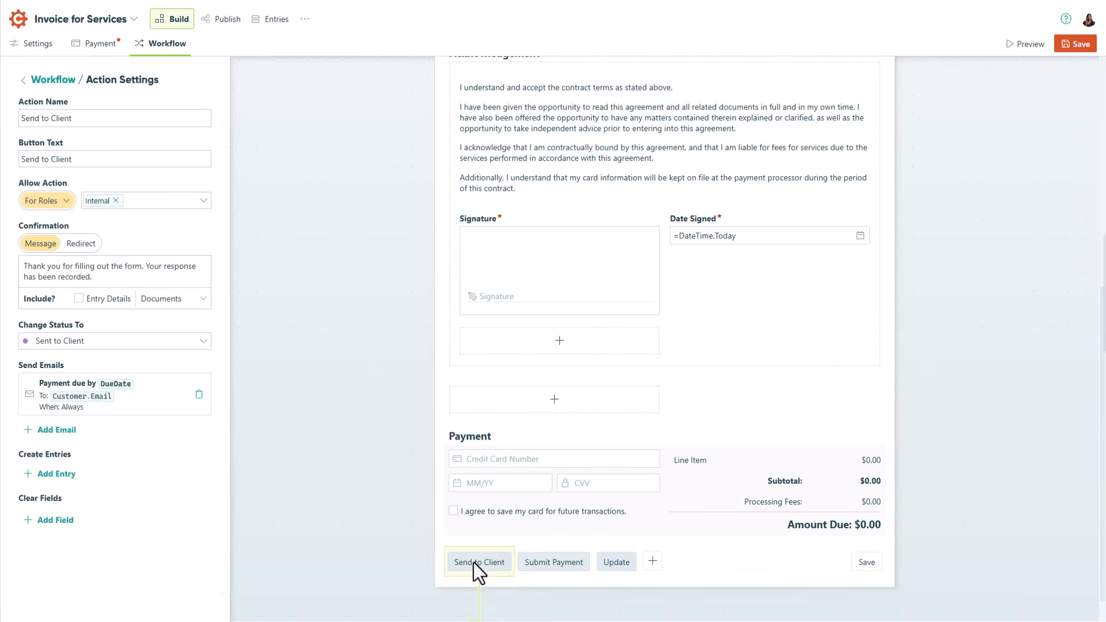
click(155, 406)
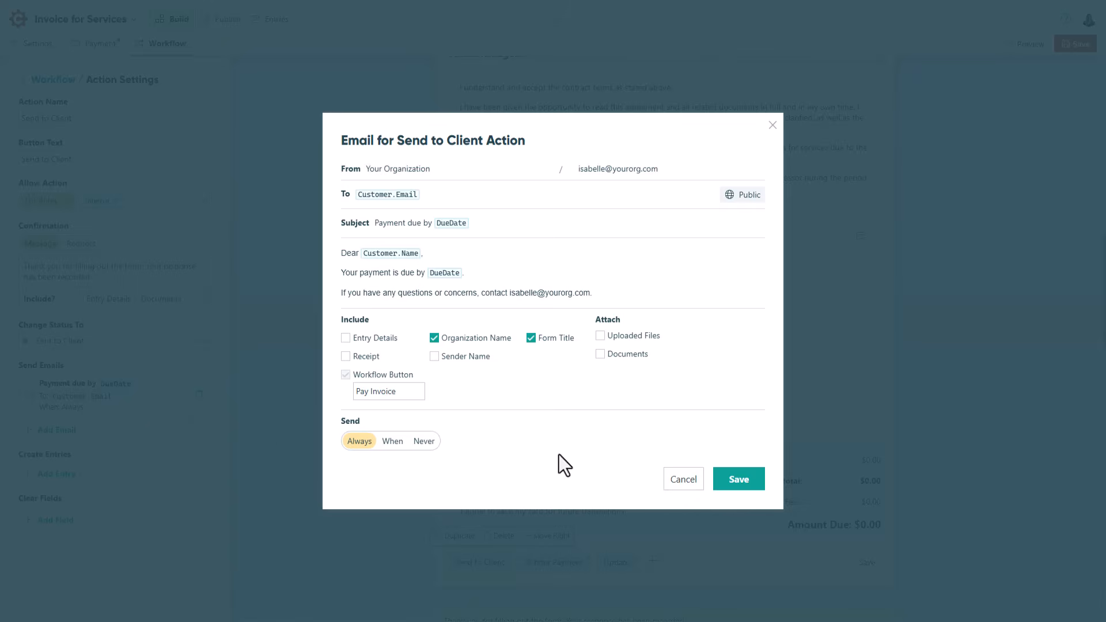
click(739, 483)
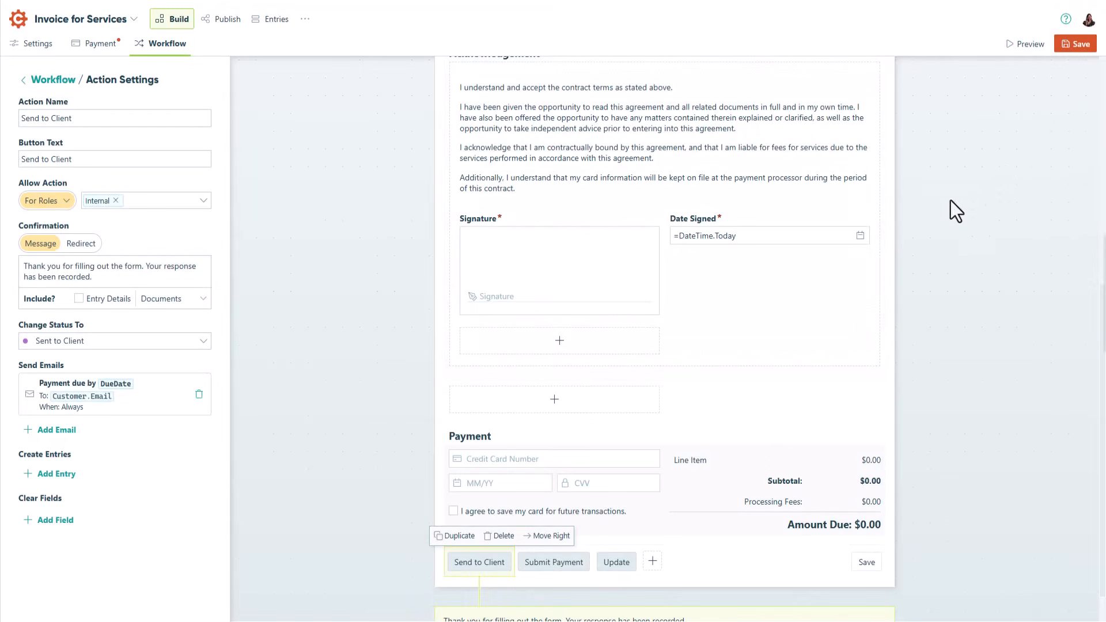
click(1070, 46)
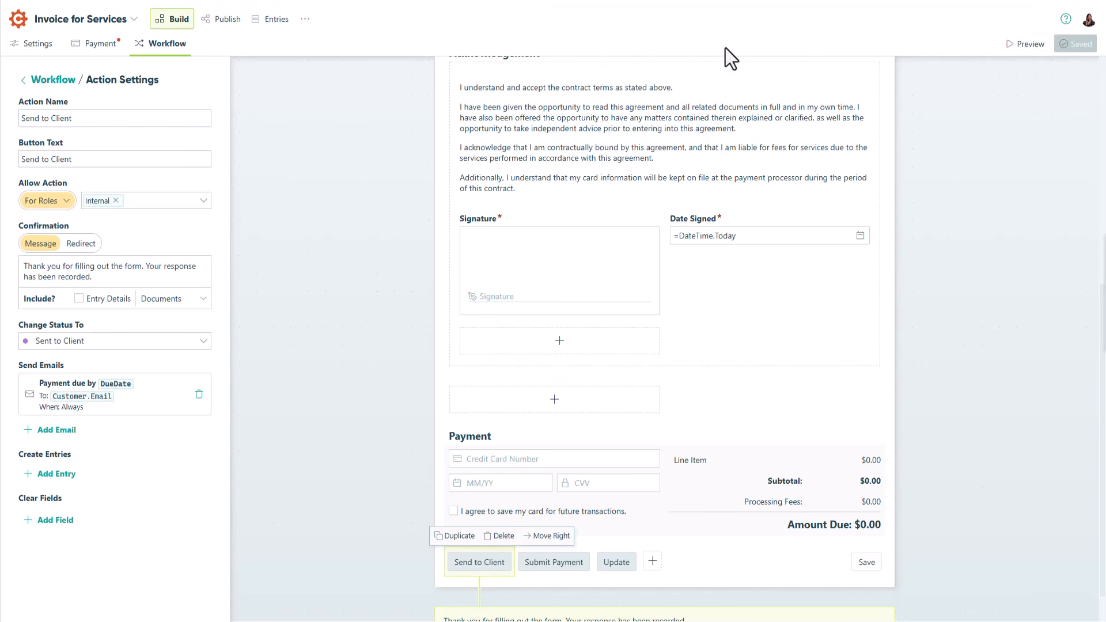
Start a new task view on the Invoice for Services entries, named "Pay Invoice" and using the Public role.
click(279, 23)
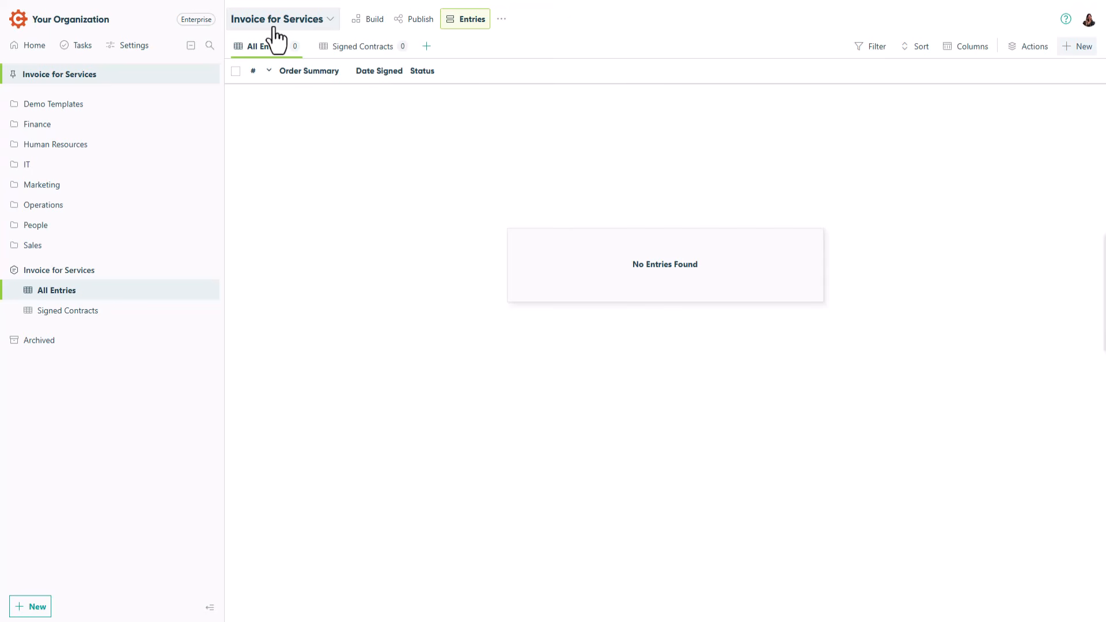
click(425, 48)
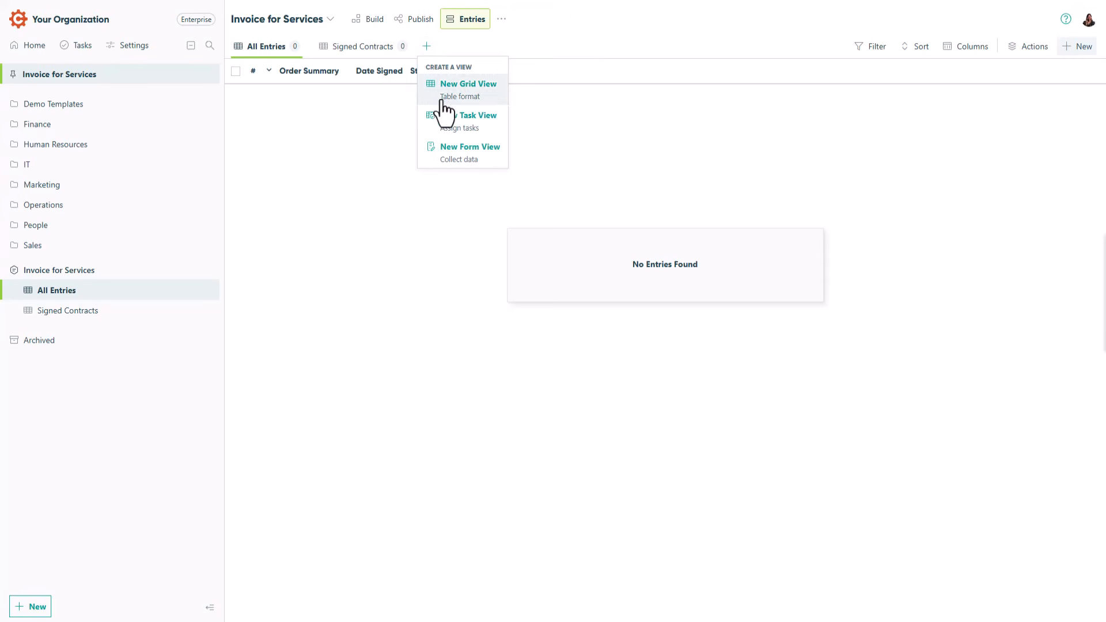
click(447, 131)
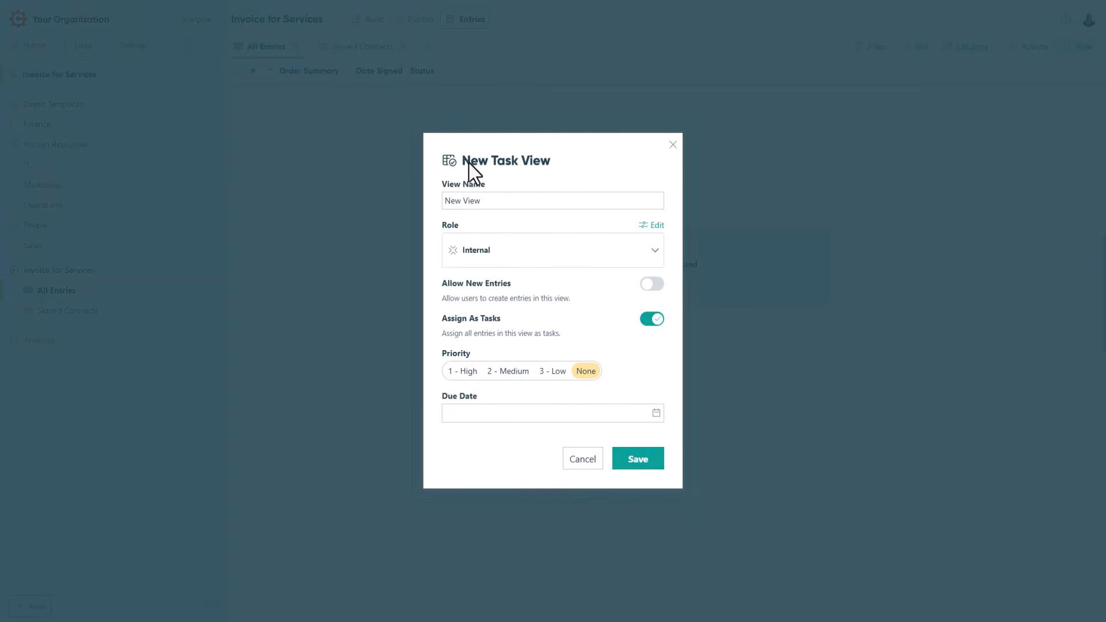
drag(484, 200, 440, 202)
text(Pay Invoice)
click(502, 254)
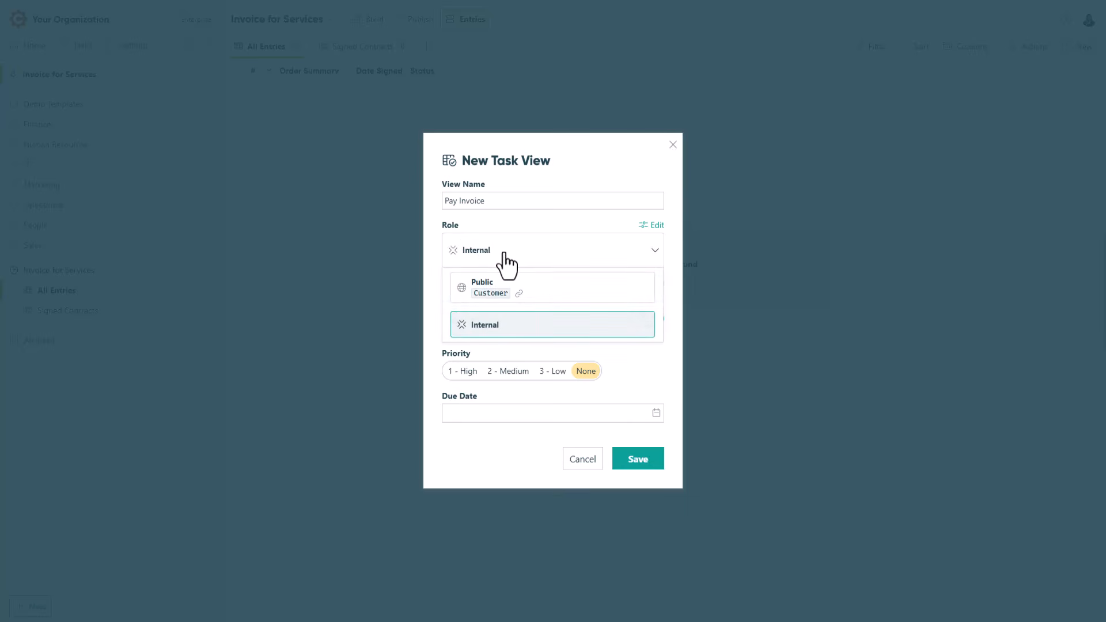
click(551, 296)
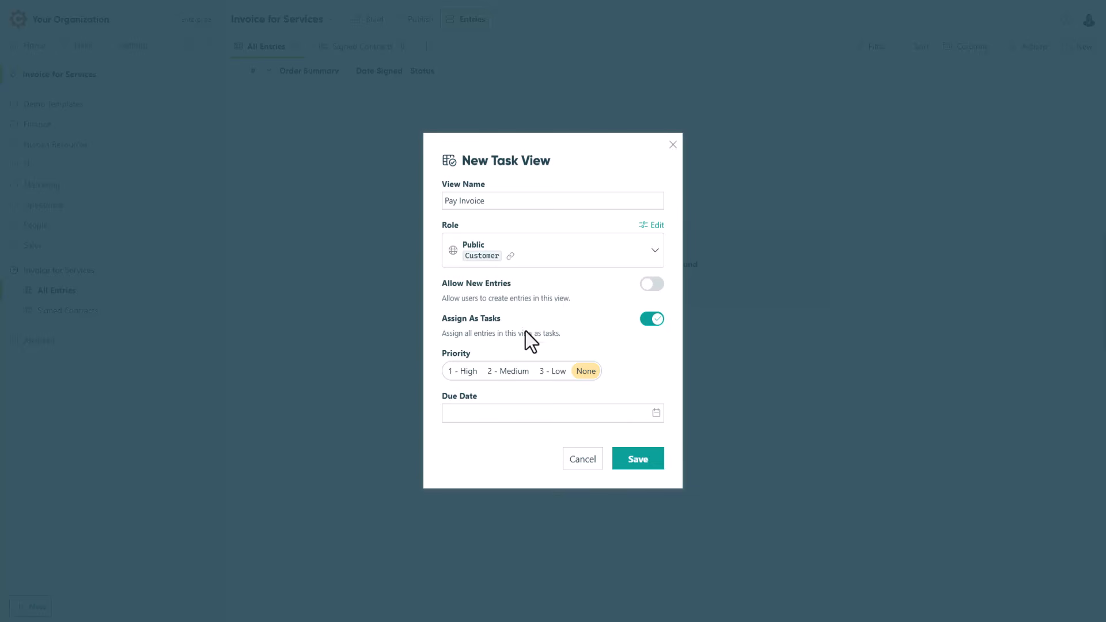
Set the task view's priority to 2 - Medium and its due date to the DueDate field.
click(509, 372)
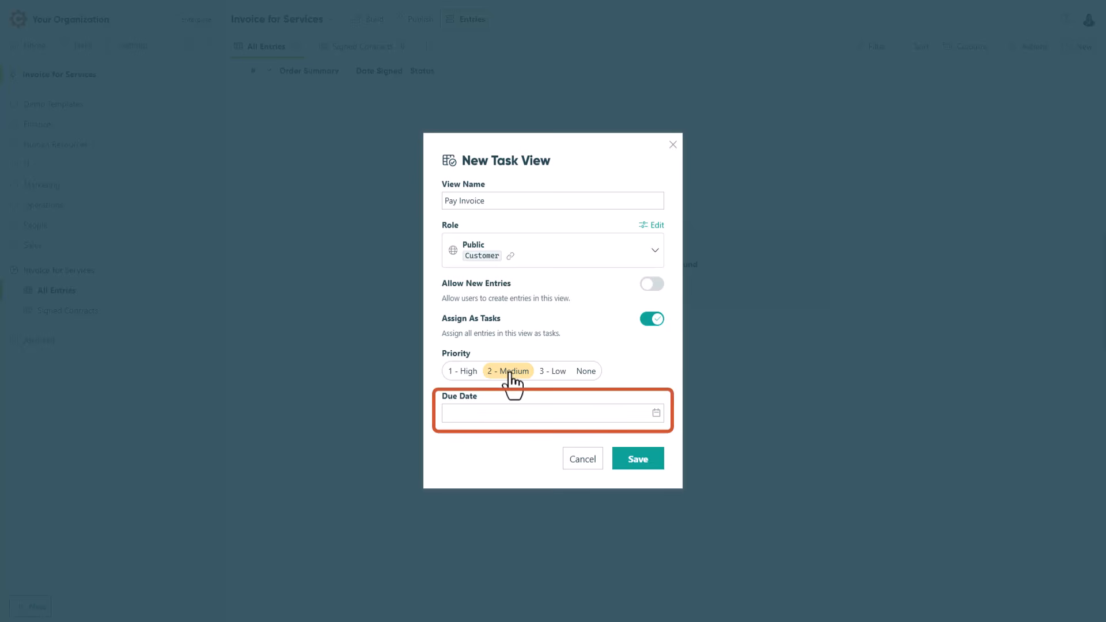
click(656, 413)
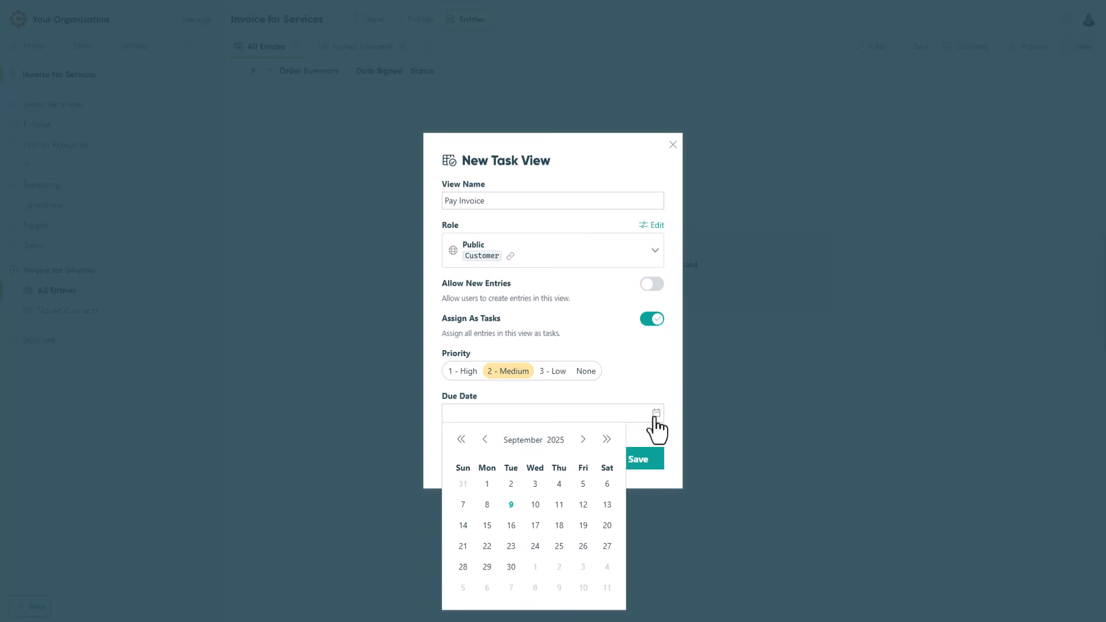
click(656, 416)
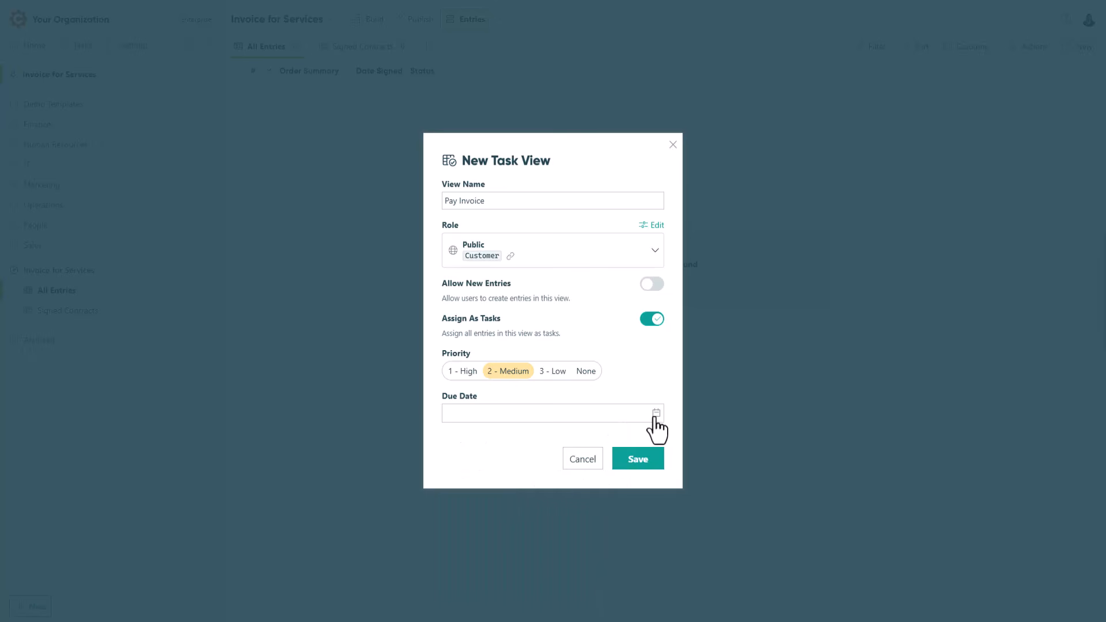
click(620, 415)
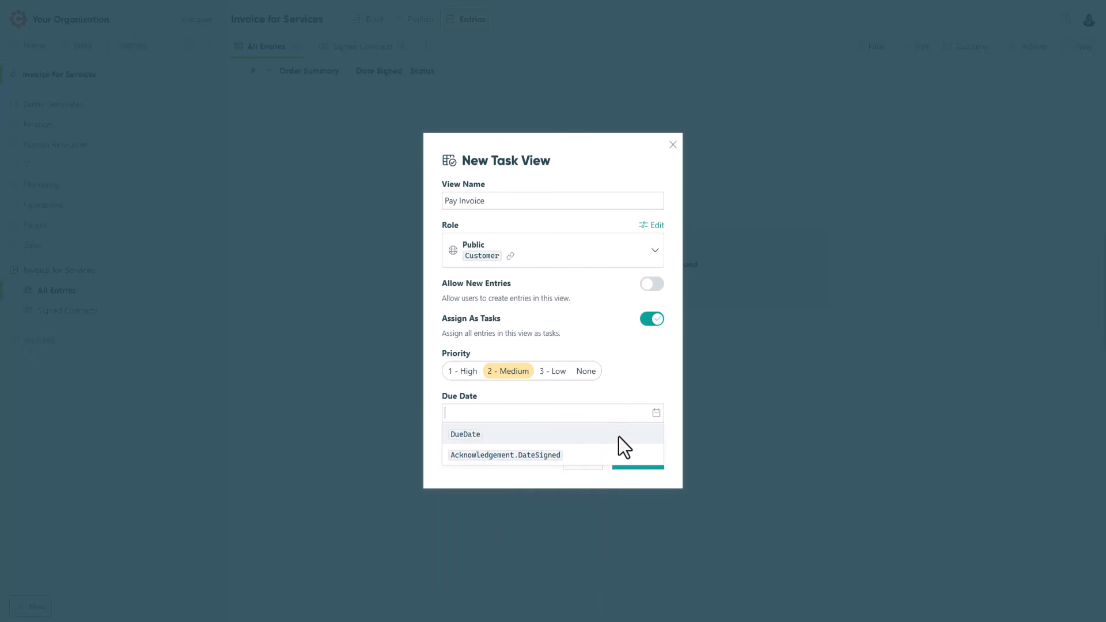
click(619, 436)
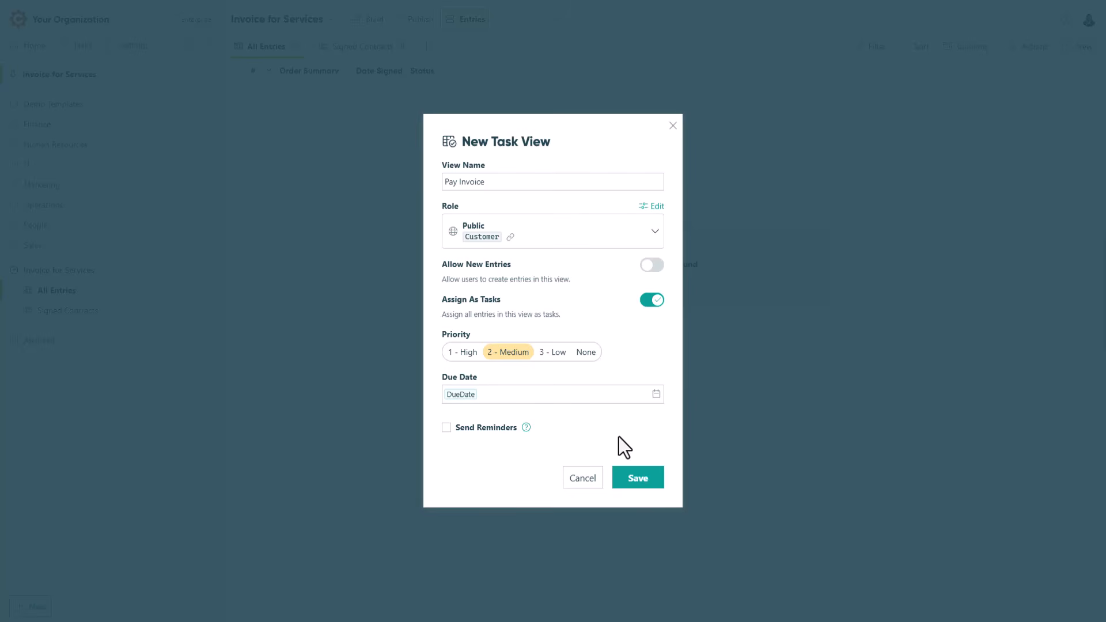
Enable reminders for the task view and start the reminder email's message with "Dear", the Customer.Name field and a comma.
click(447, 428)
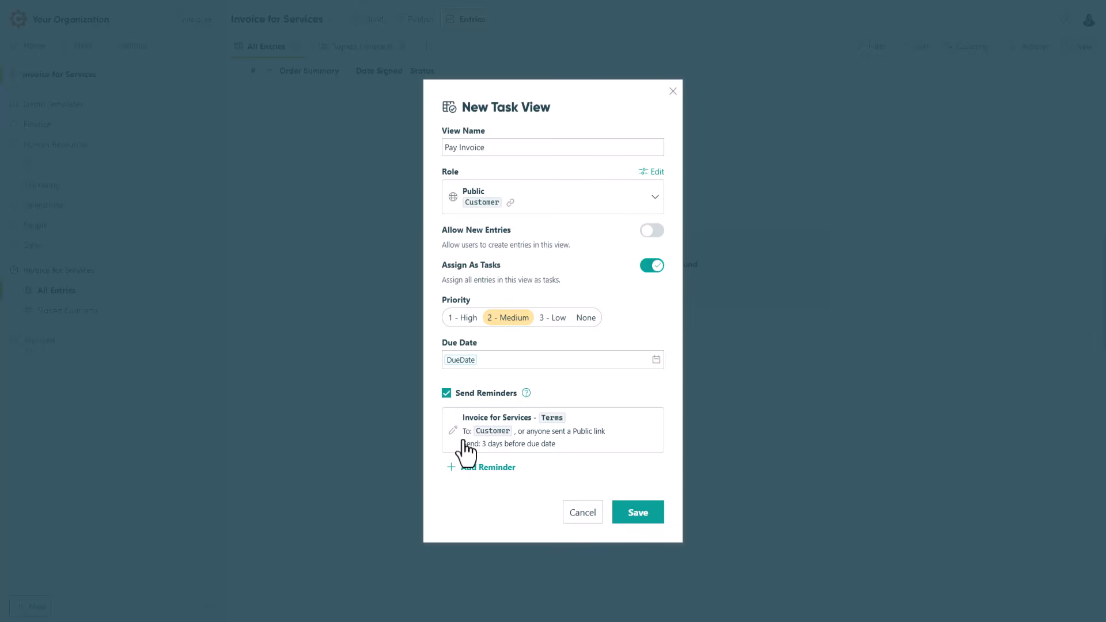
click(462, 442)
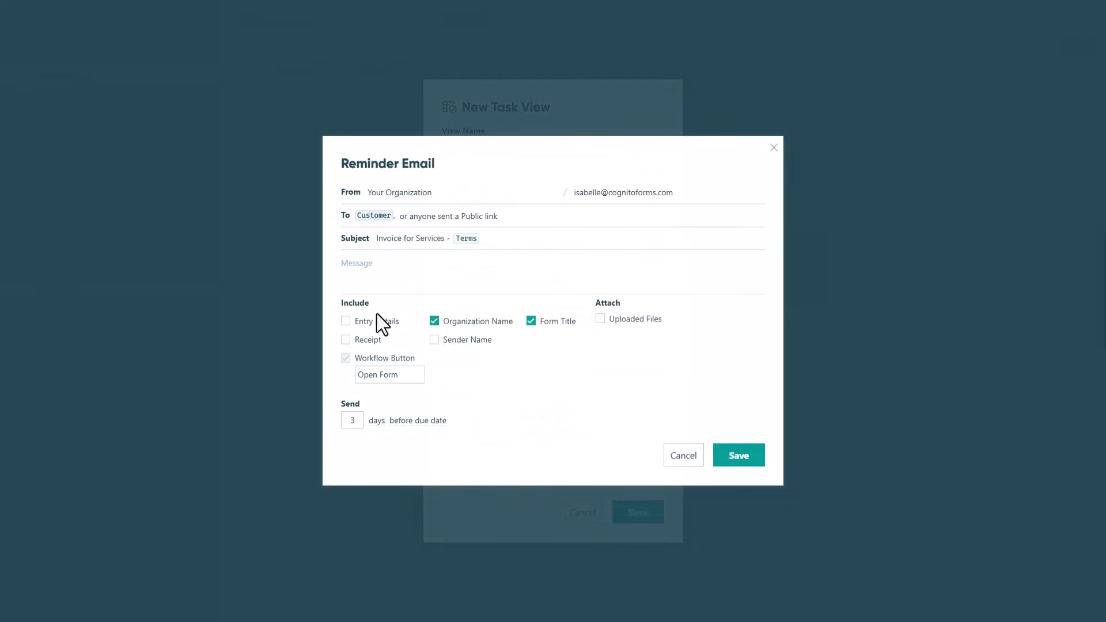
click(349, 263)
text(Dear)
click(514, 246)
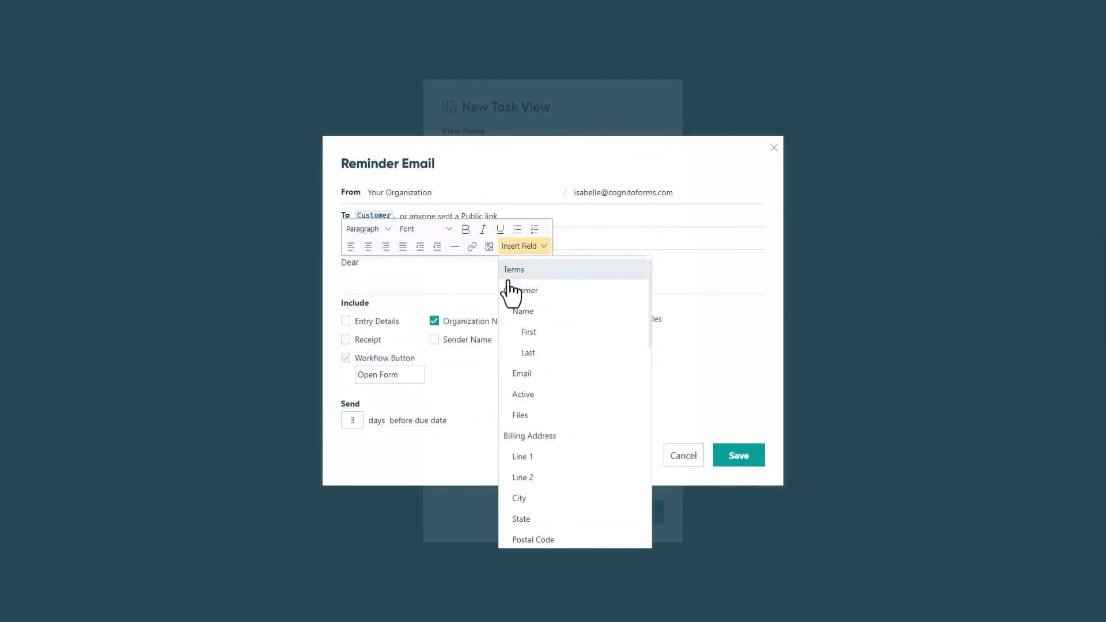
click(516, 314)
text(,)
key(Return)
Add the line "Please pay your invoice by" followed by the DueDate field and a period to the reminder message.
text(Please pay your invoice by)
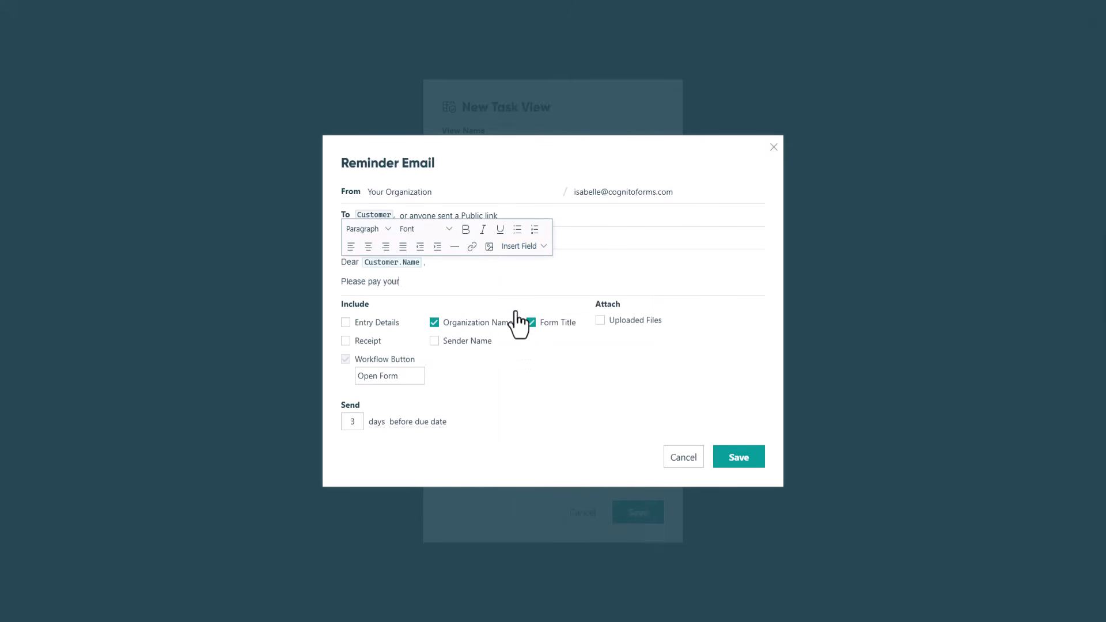
click(515, 246)
scroll(524, 300, down, 4)
click(525, 403)
text(.)
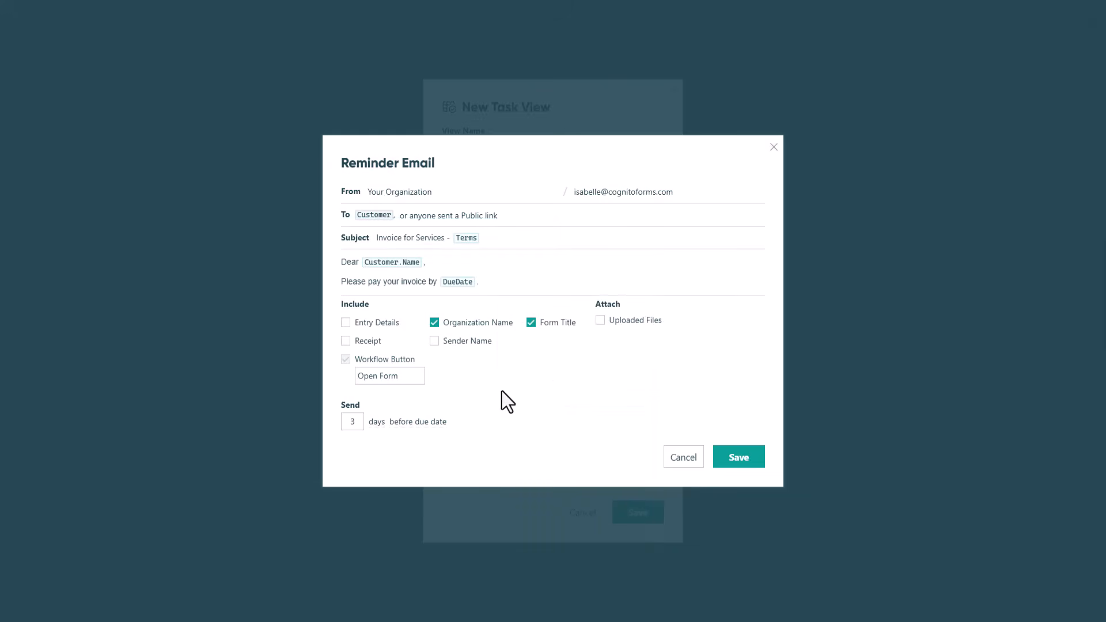
Change the reminder email's workflow button text to "Pay Invoice", and save both the reminder and the task view.
triple_click(392, 378)
key(BackSpace)
text(Pay Invoice)
click(740, 461)
click(642, 514)
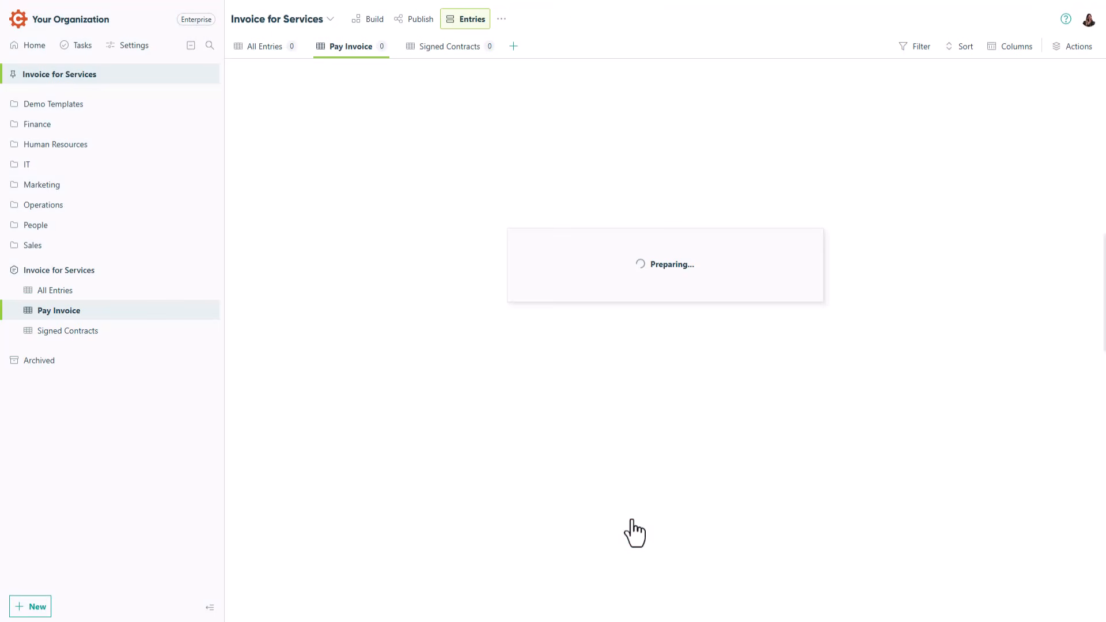
Filter the Pay Invoice view by the Unpaid payment status.
click(913, 47)
click(910, 195)
click(991, 197)
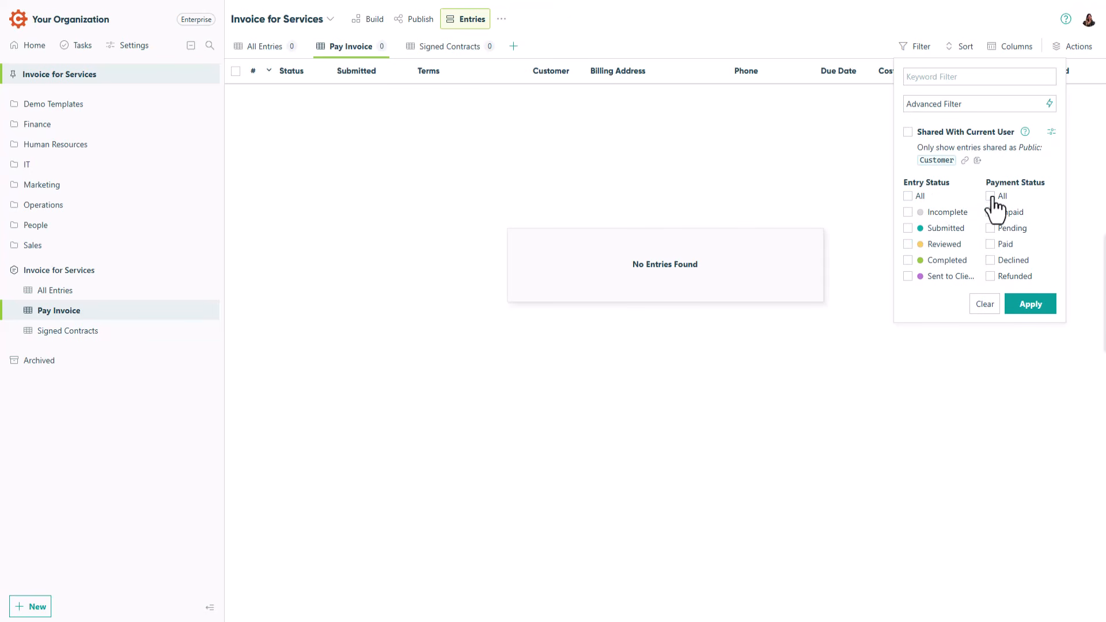
click(991, 213)
click(1026, 309)
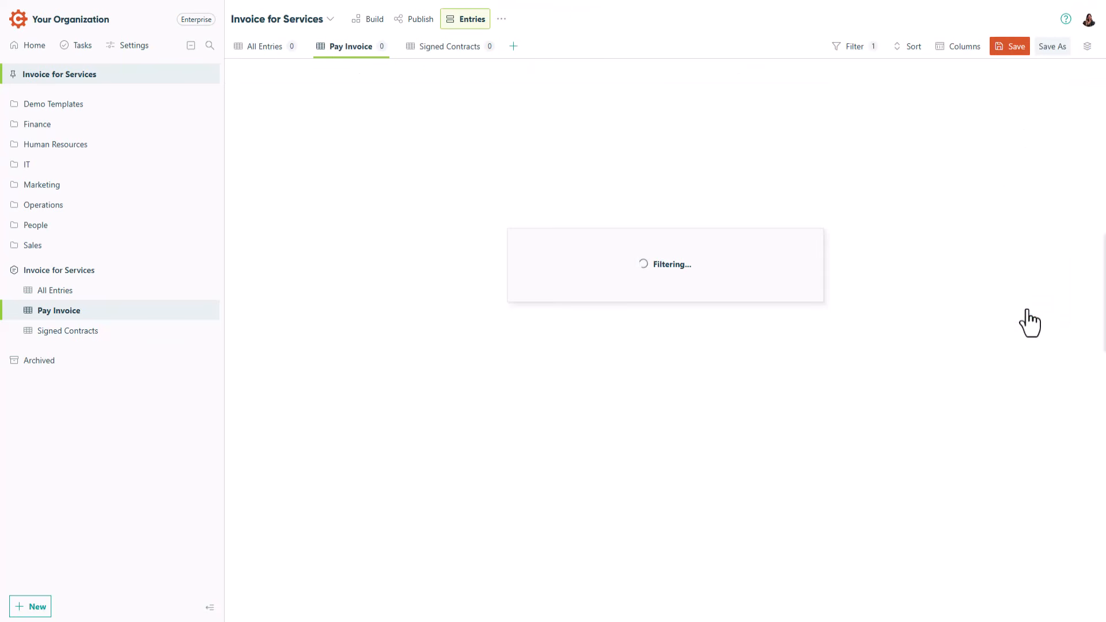
Limit the Pay Invoice view's columns to Entry Status, Entry Submitted, Due Date and Cost of Services.
click(958, 49)
click(847, 76)
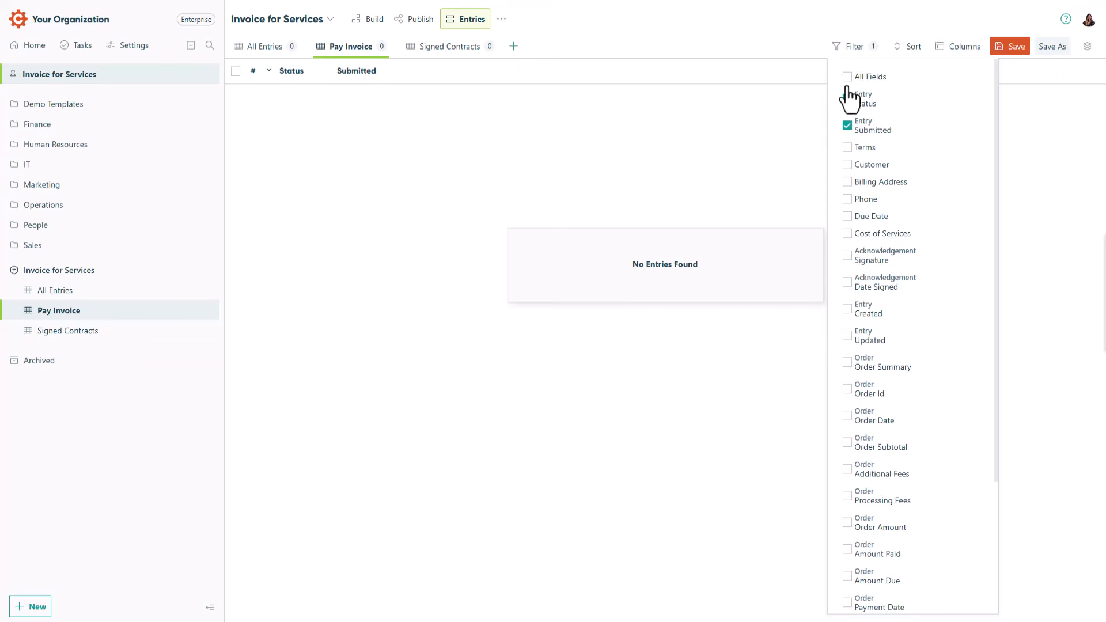
click(848, 216)
click(847, 233)
click(809, 206)
Widen the columns of the Pay Invoice view to space them out, and save the view.
drag(316, 69, 487, 70)
drag(543, 70, 577, 70)
drag(635, 71, 698, 72)
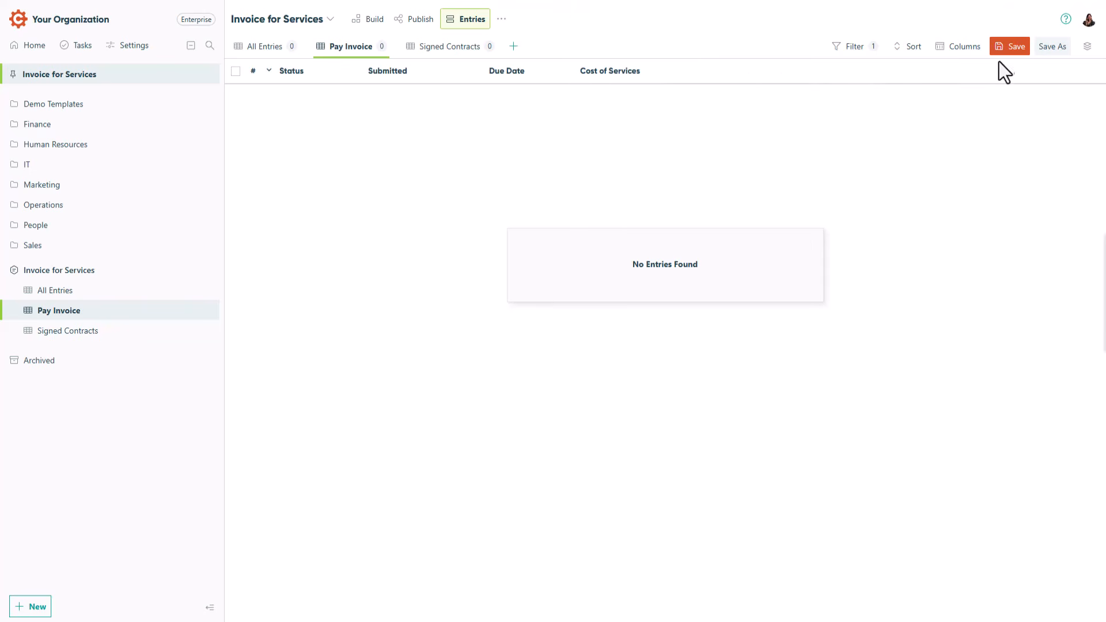
click(1011, 51)
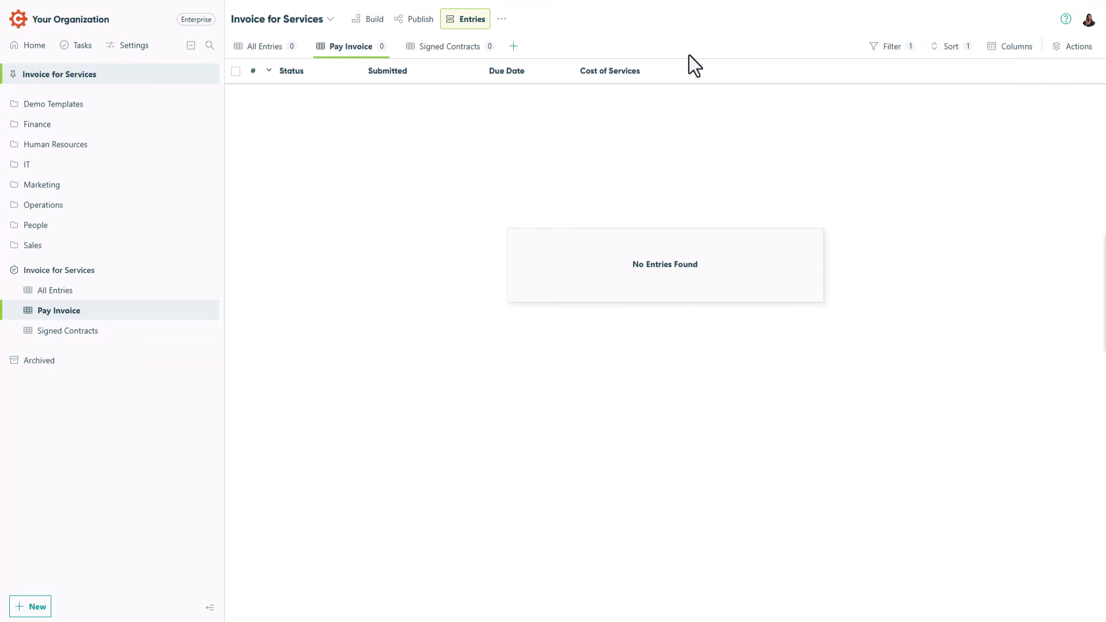
Create a new entry from All Entries, paste the contract text into Terms and choose the customer as Guest.
click(265, 46)
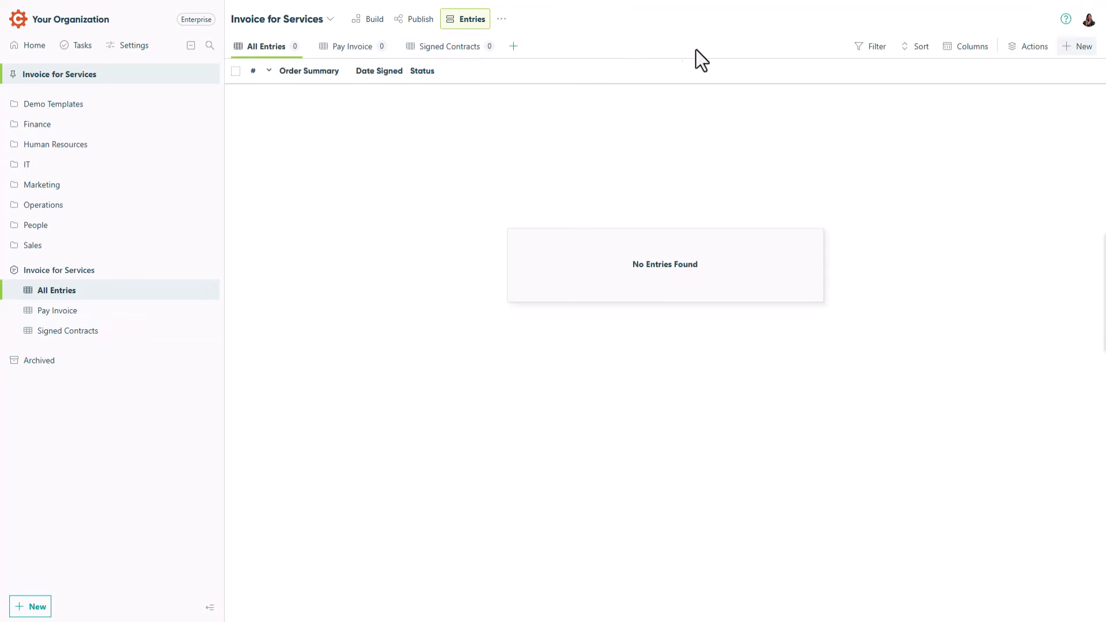
click(1072, 47)
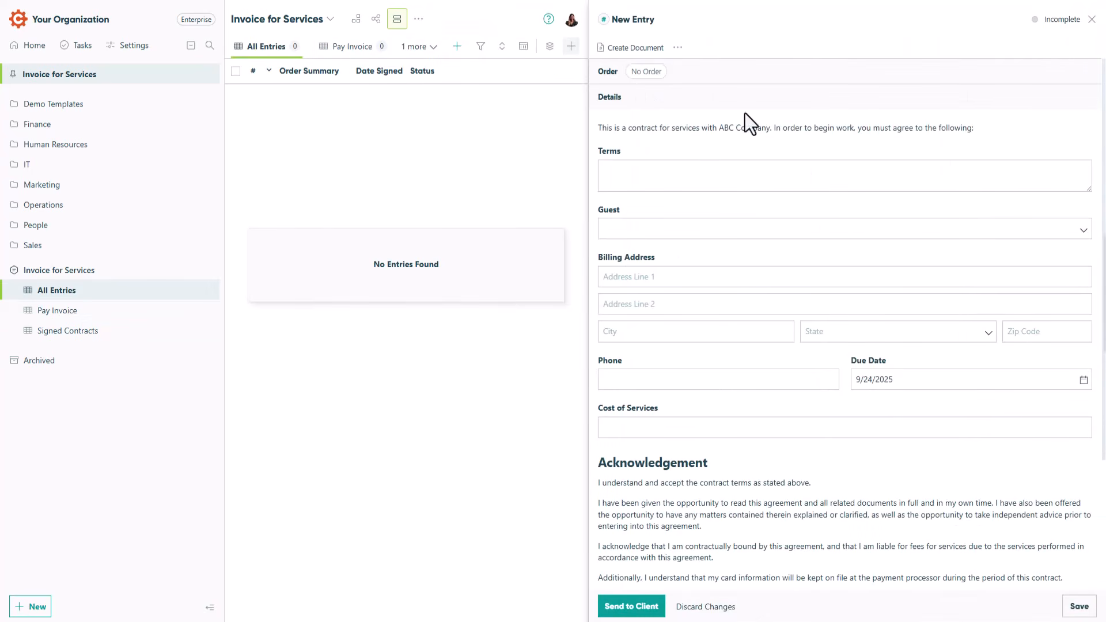
click(620, 167)
key(ctrl+v)
click(620, 291)
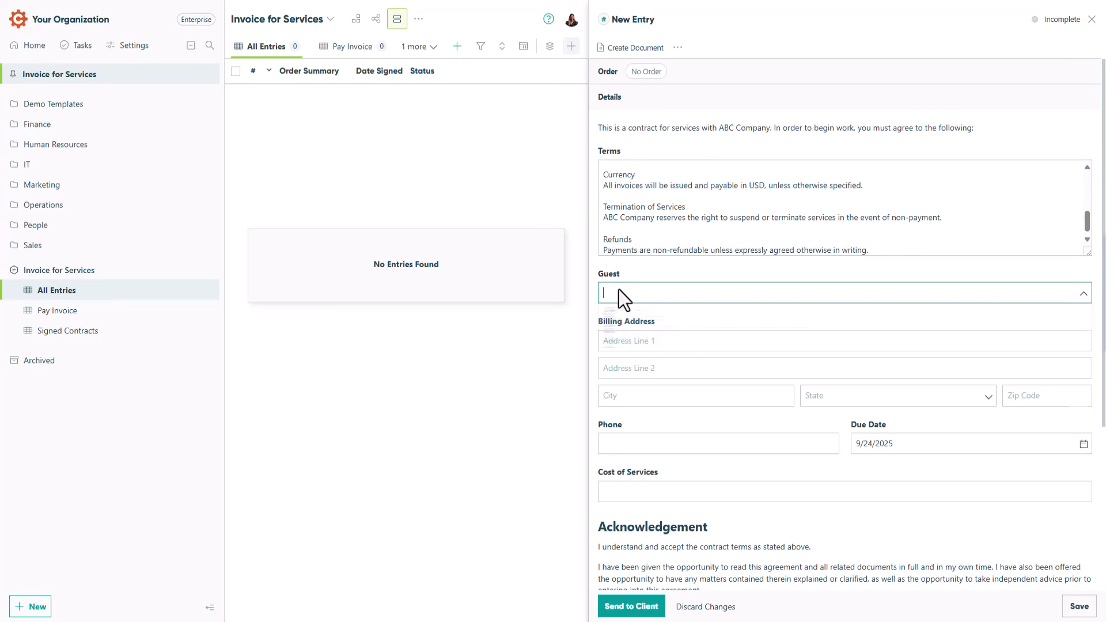
click(639, 450)
Set the new entry's Cost of Services to 1500 and send the invoice to the client.
click(612, 494)
text(1500)
click(630, 606)
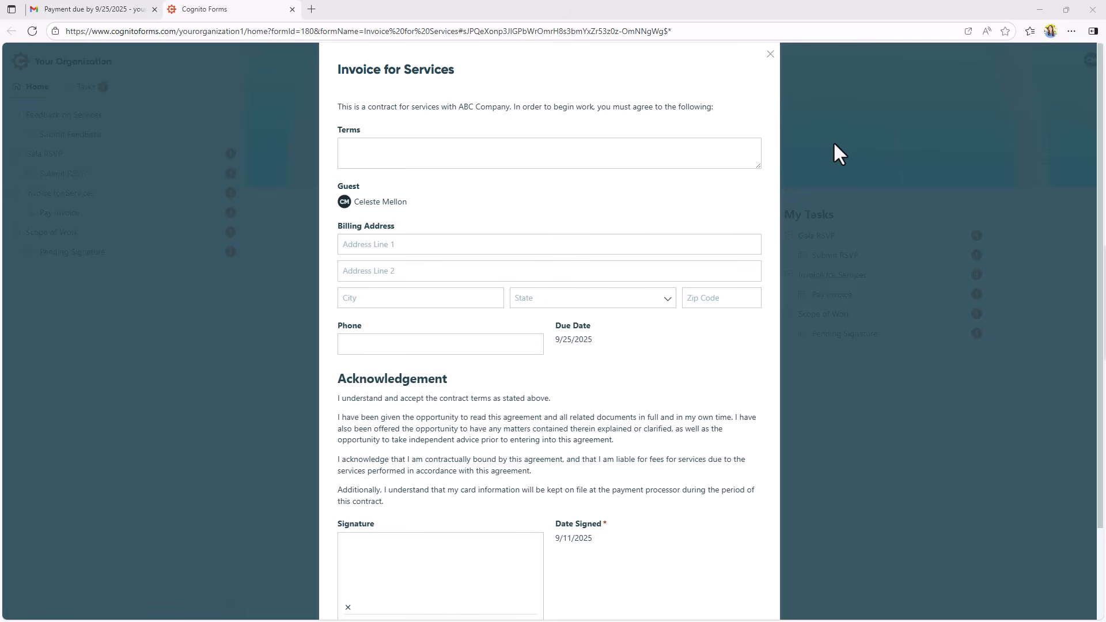
Close the invoice form in the guest portal and group the guest's My Tasks list by Due Date.
click(771, 55)
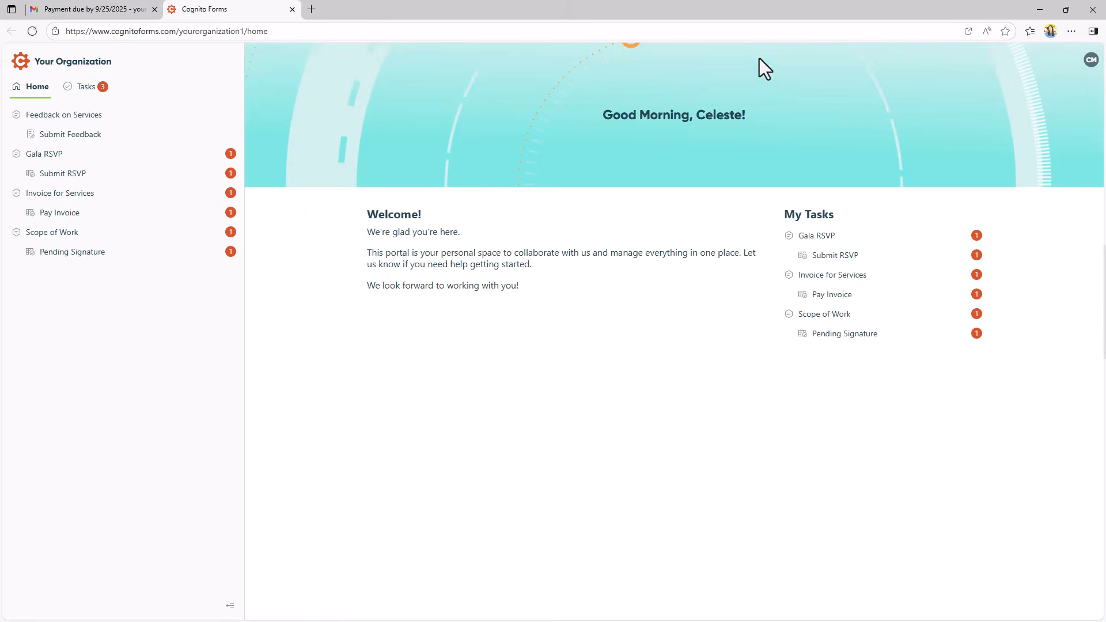
click(88, 91)
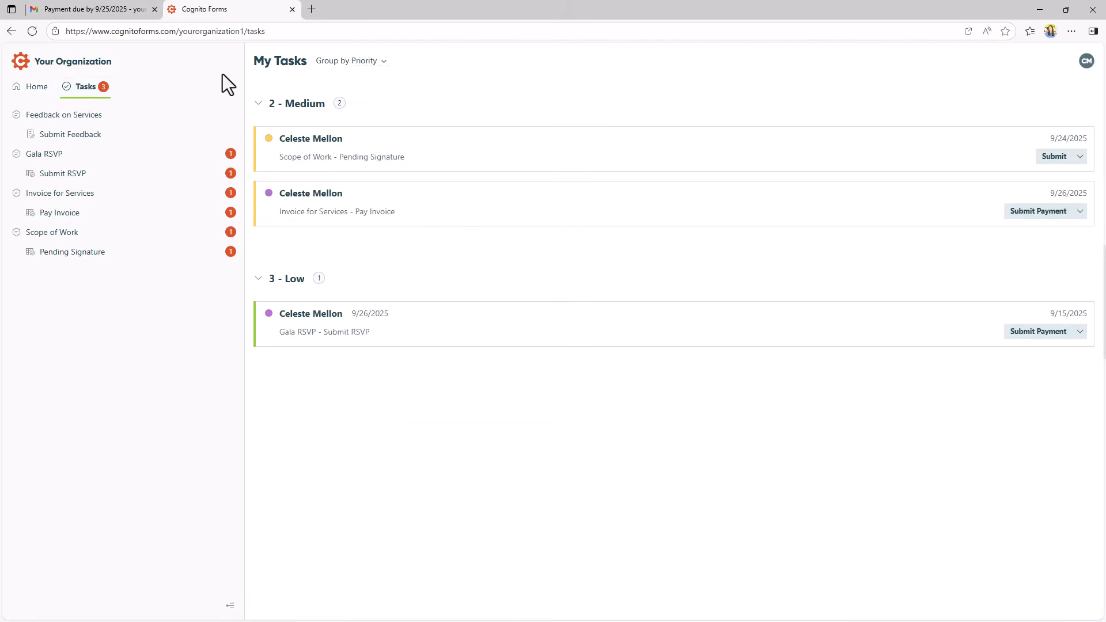
click(372, 63)
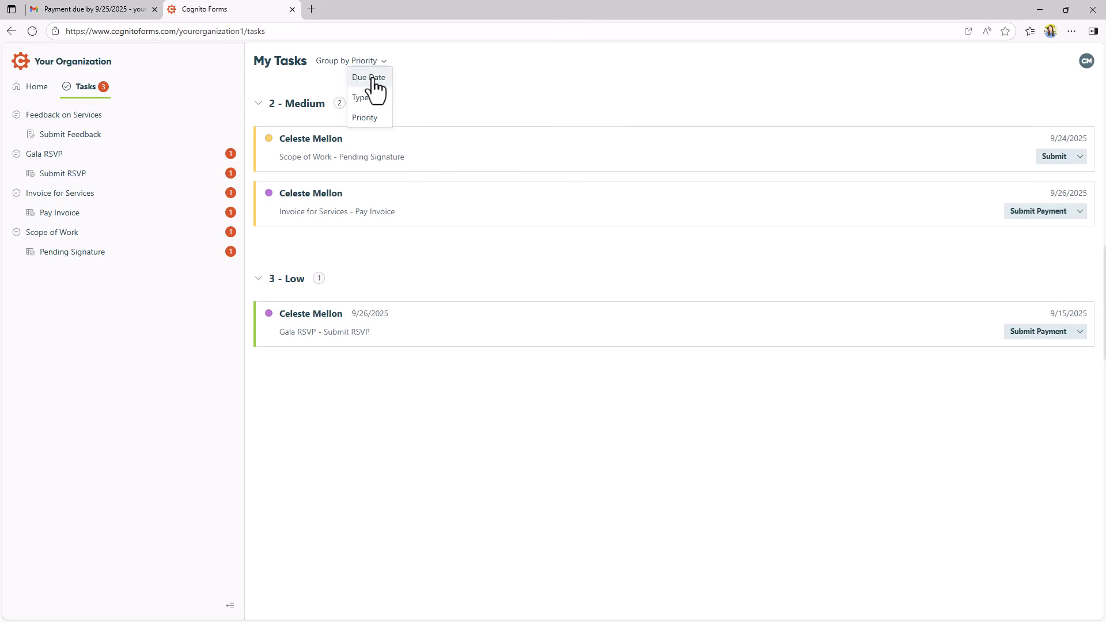
click(372, 78)
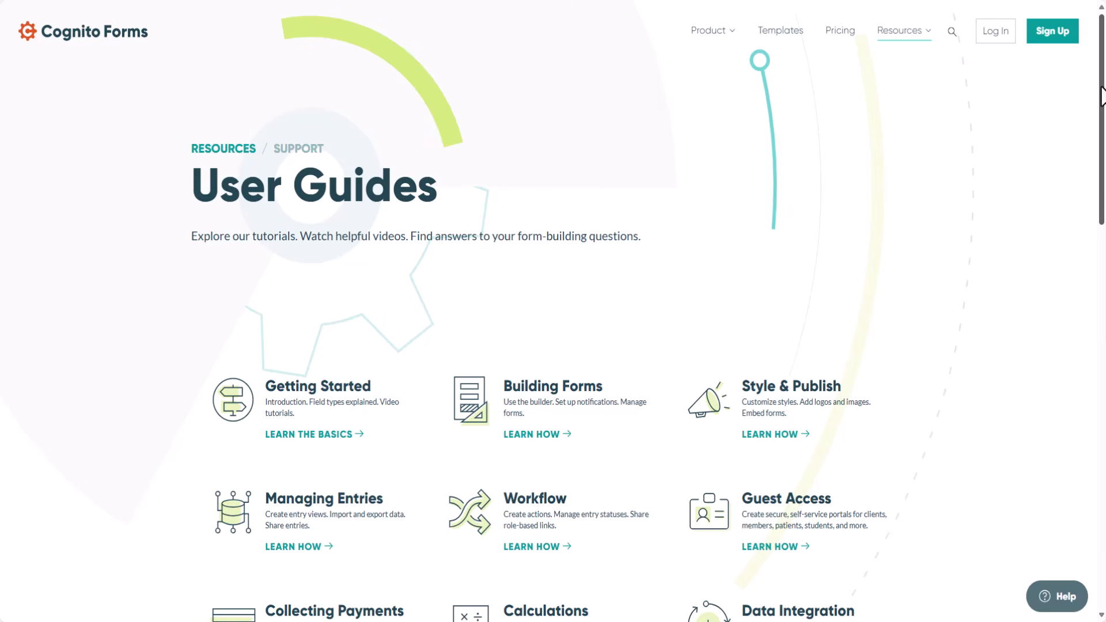
Open the support request form from the User Guides page of the Cognito Forms website.
drag(1101, 95, 1102, 430)
click(509, 275)
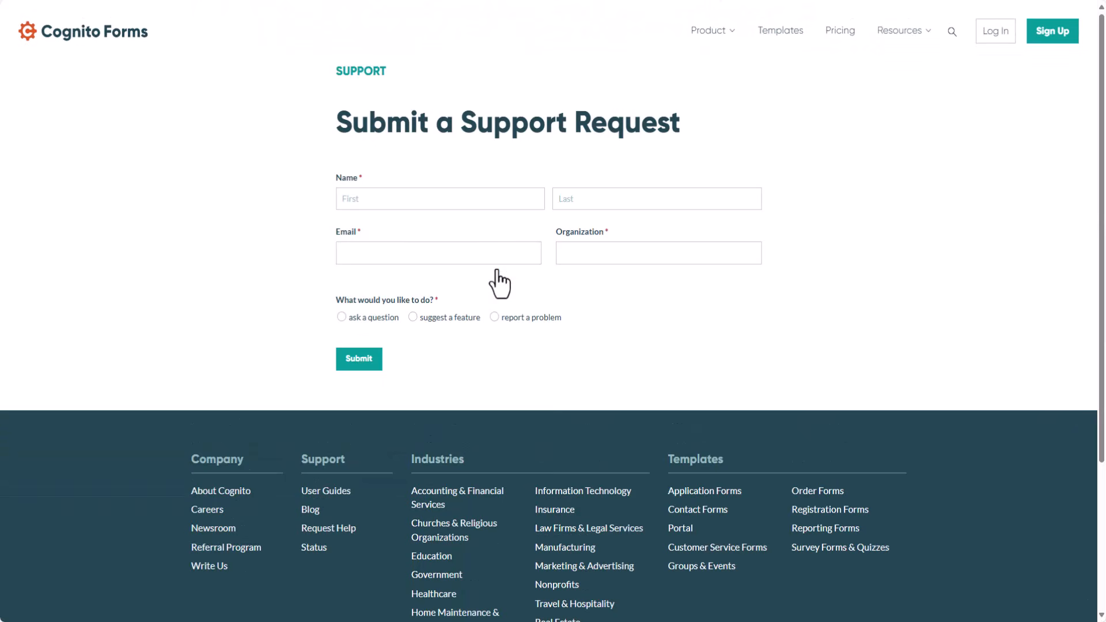